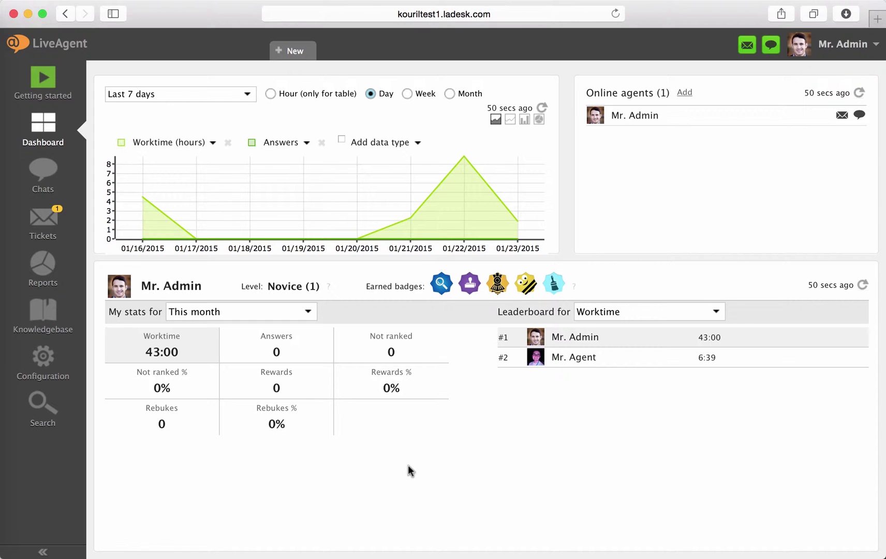
# Go to Configuration > Automation > Canned messages to view the 13 saved messages
pyautogui.click(55, 366)
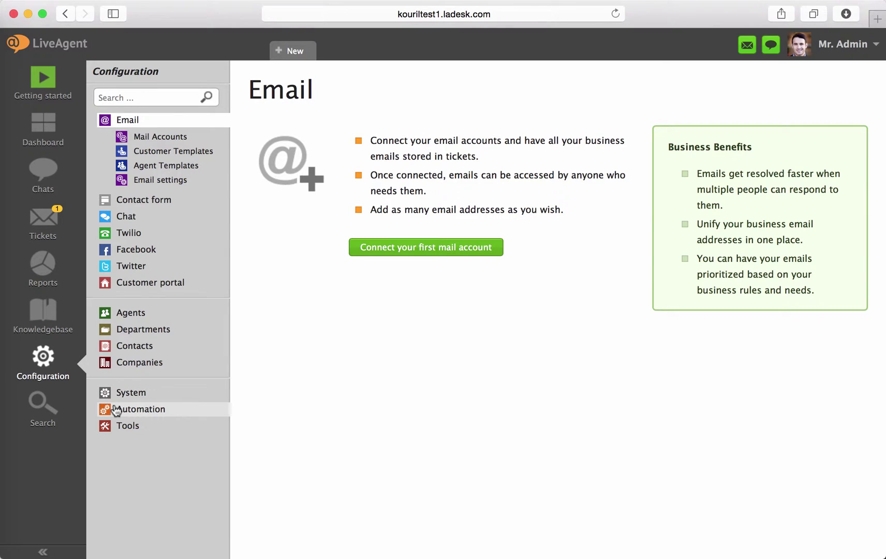
pyautogui.click(116, 409)
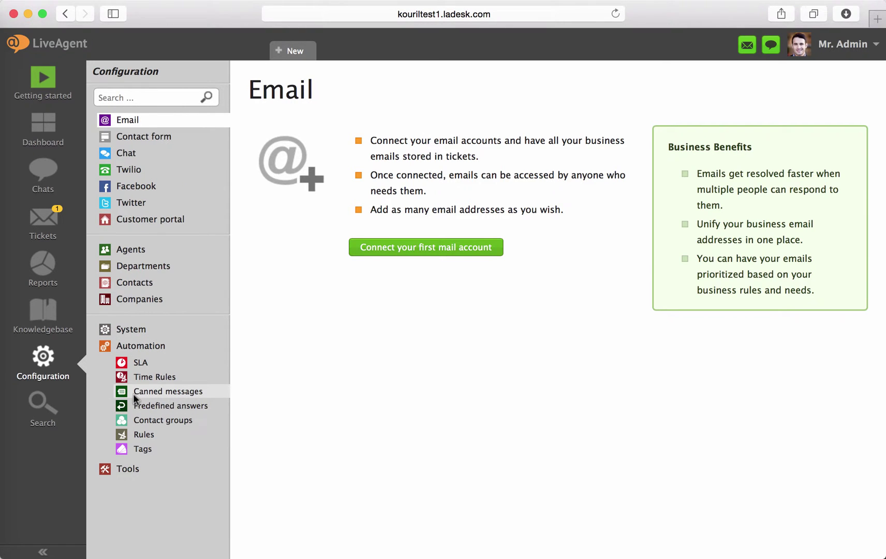
pyautogui.click(133, 393)
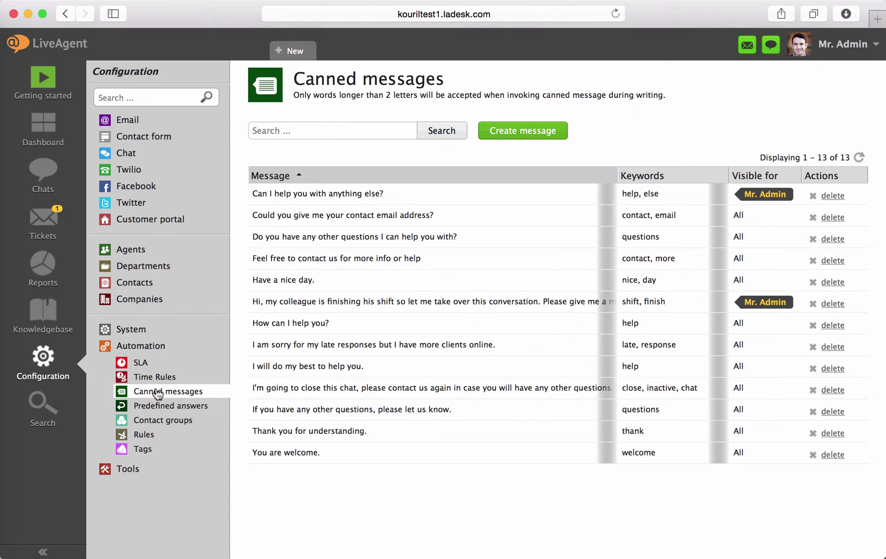
# Create canned message 'Thank you for reaching out!' with keyword 'thank', available only to Me
pyautogui.click(530, 141)
pyautogui.click(458, 235)
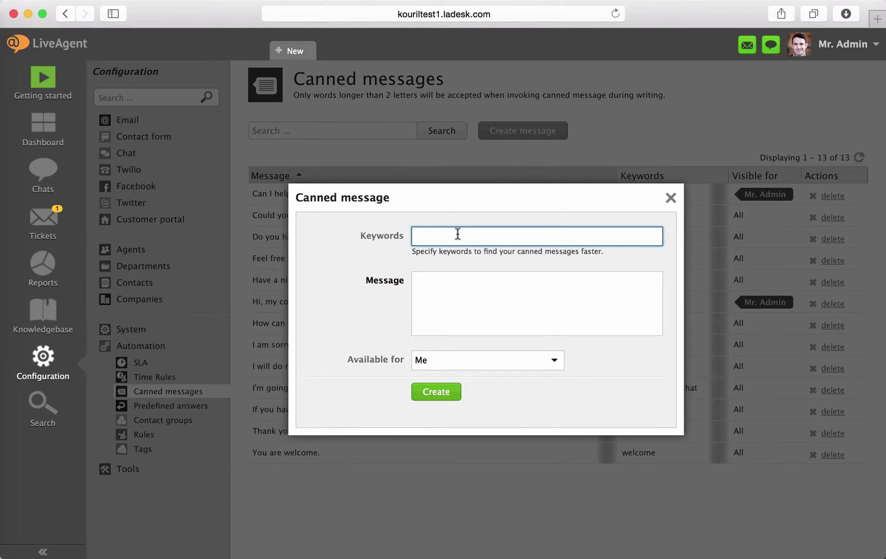
pyautogui.write('thank')
pyautogui.click(456, 298)
pyautogui.write('Thank')
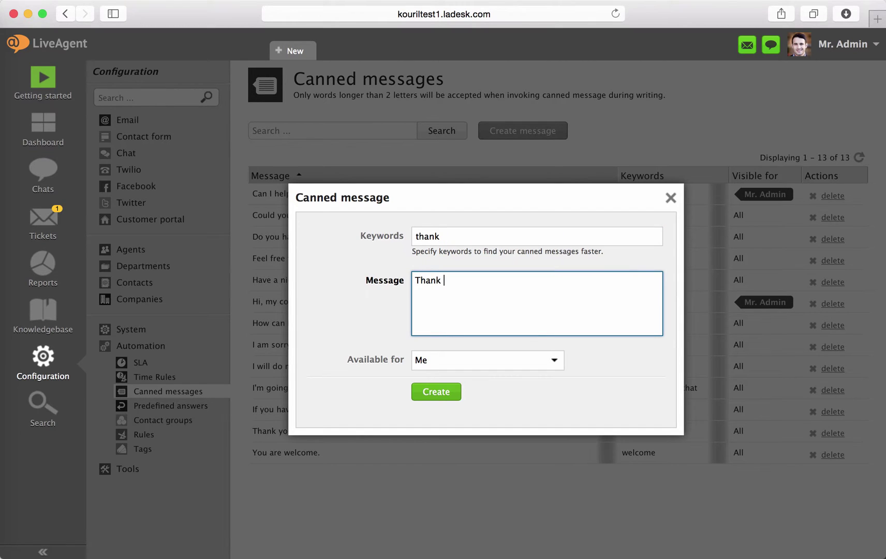
pyautogui.write(' you for reac')
pyautogui.write('hing out!')
pyautogui.click(493, 359)
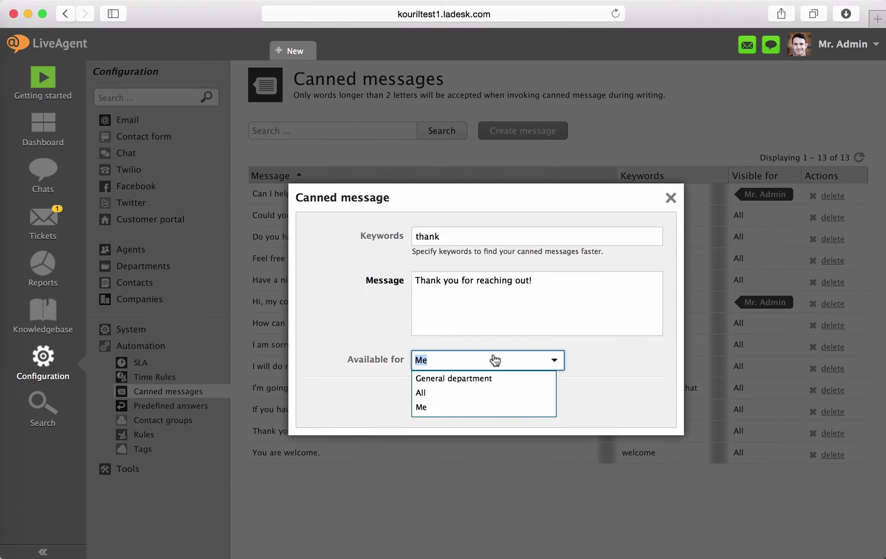
pyautogui.click(470, 407)
pyautogui.click(436, 393)
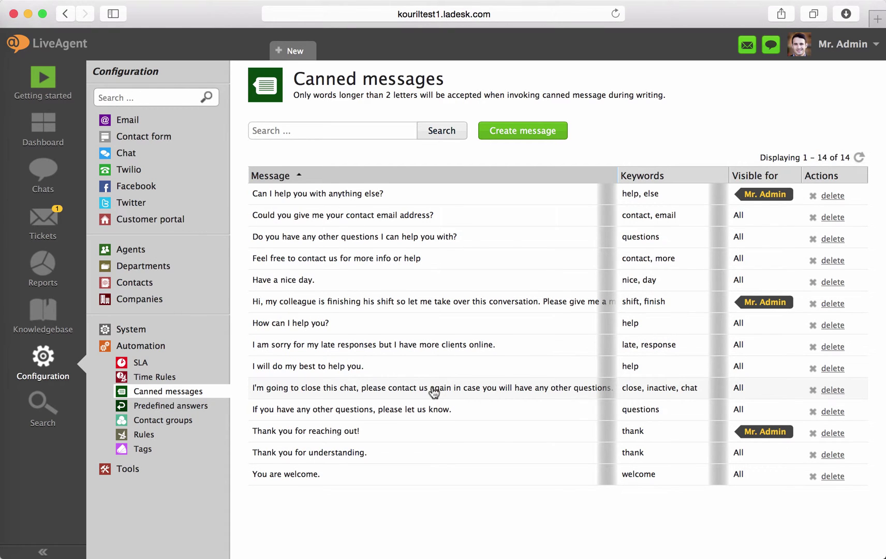
# Open My 2nd Ticket from the Tickets list and start a reply draft
pyautogui.click(56, 225)
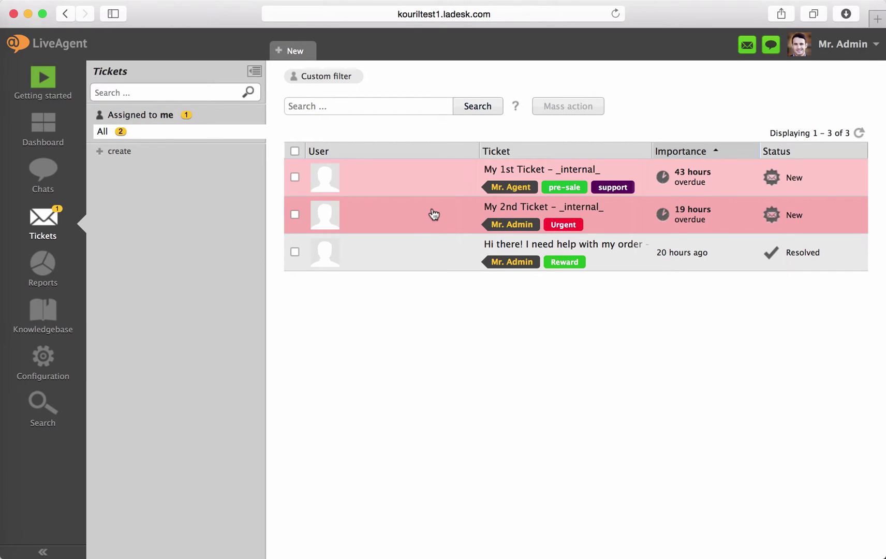
pyautogui.click(434, 214)
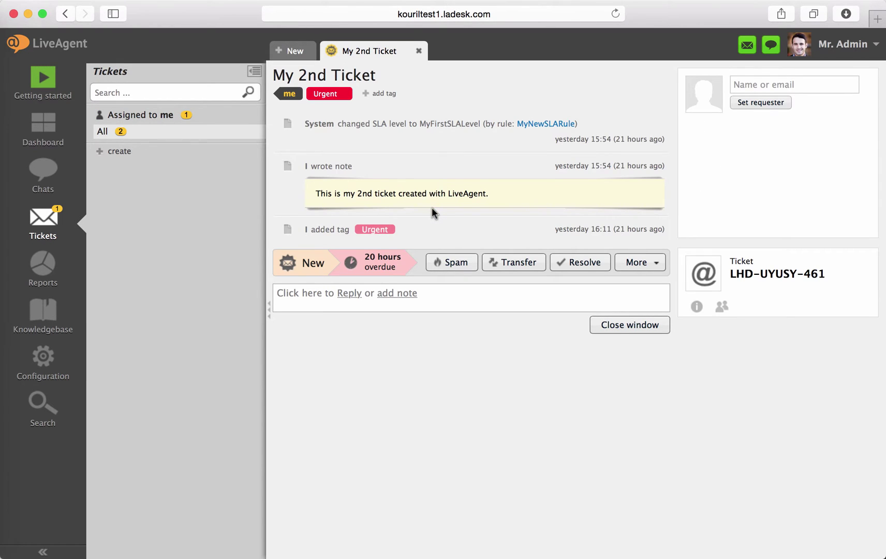
pyautogui.click(298, 294)
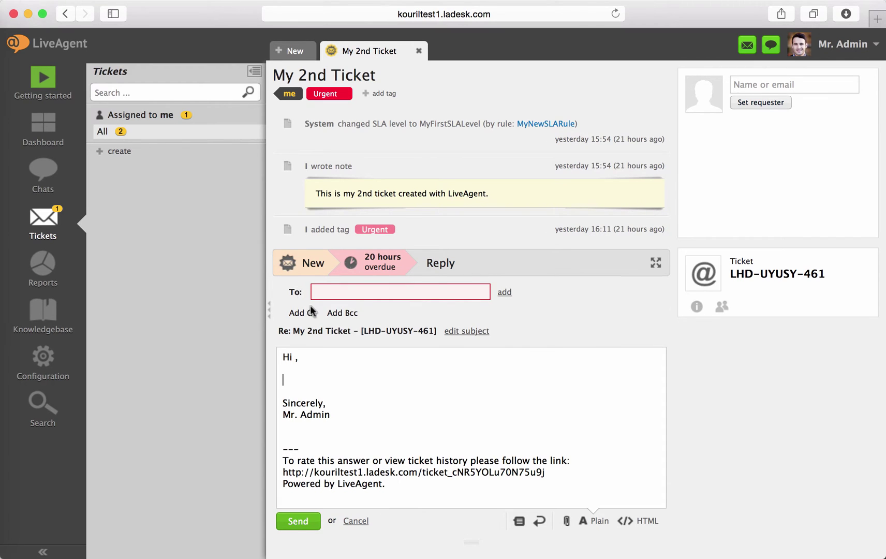
# Insert the canned message 'Thank you for reaching out!' into the reply
pyautogui.click(519, 520)
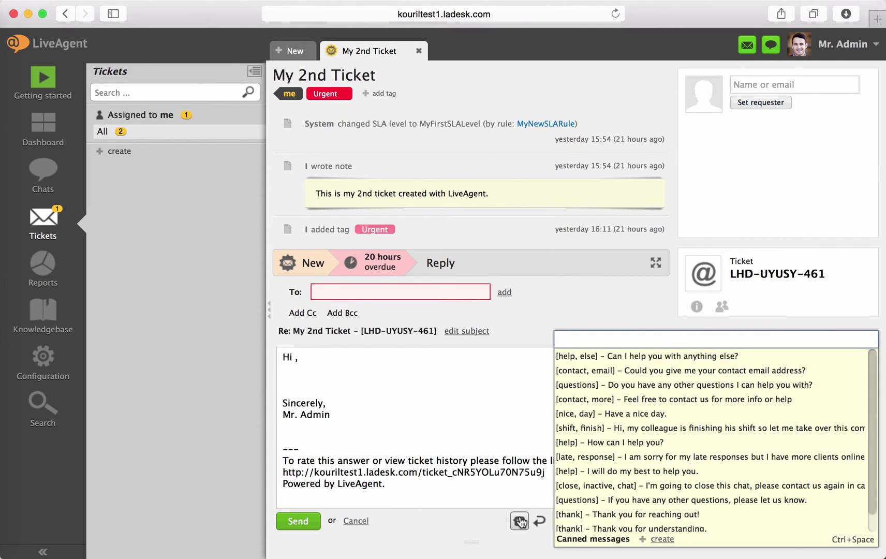
pyautogui.write('thank')
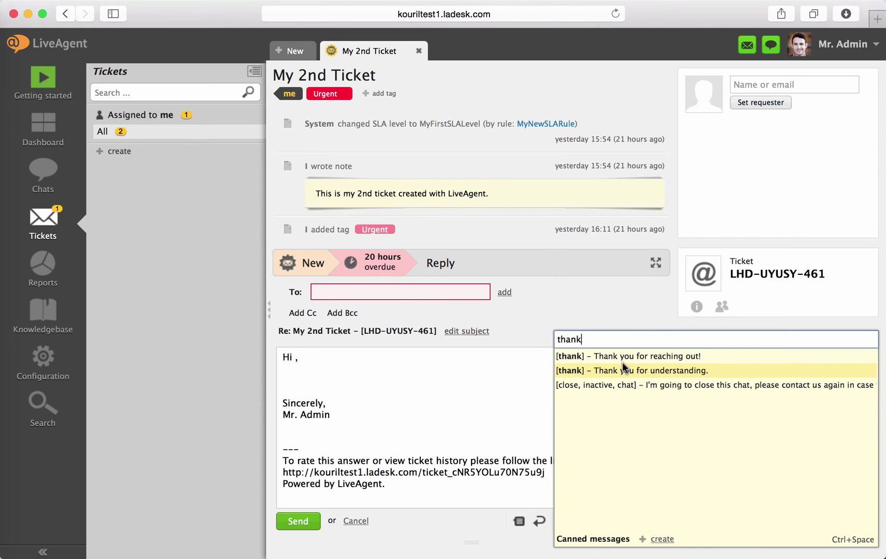
pyautogui.click(623, 353)
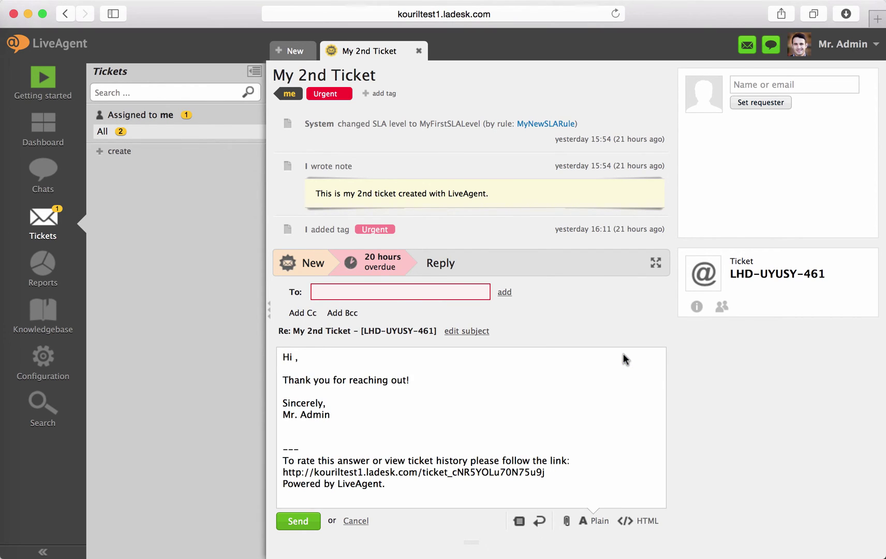